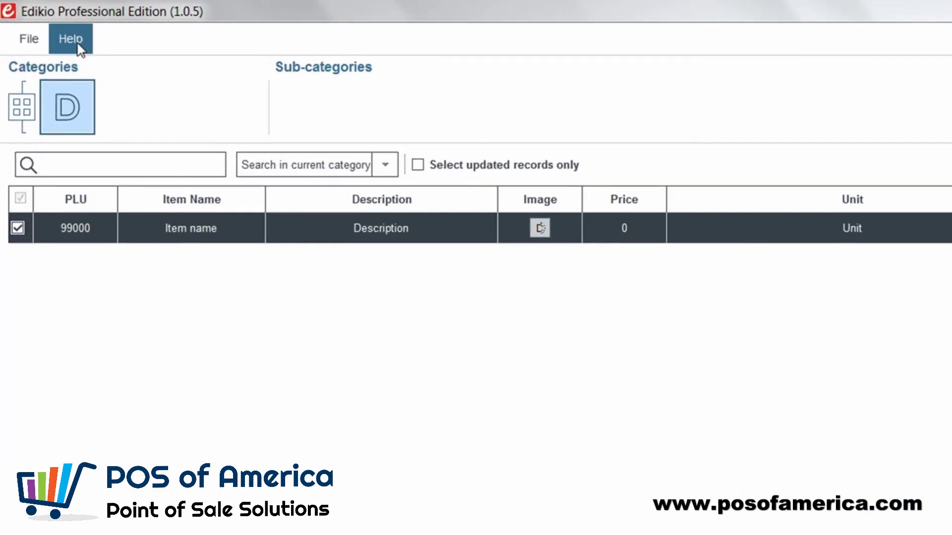
- Glance at the Help menu, then go to Settings showing the Demo category's Data type tab
click(77, 44)
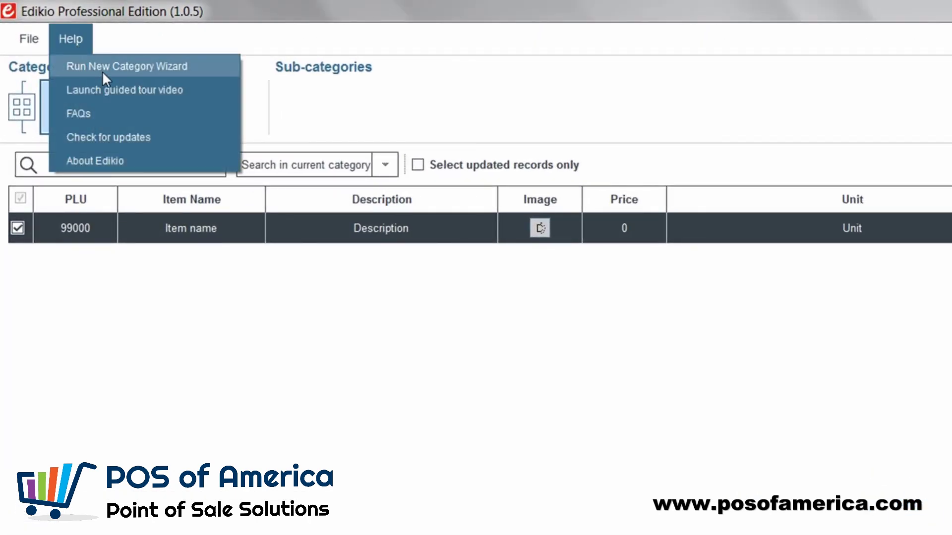
click(522, 127)
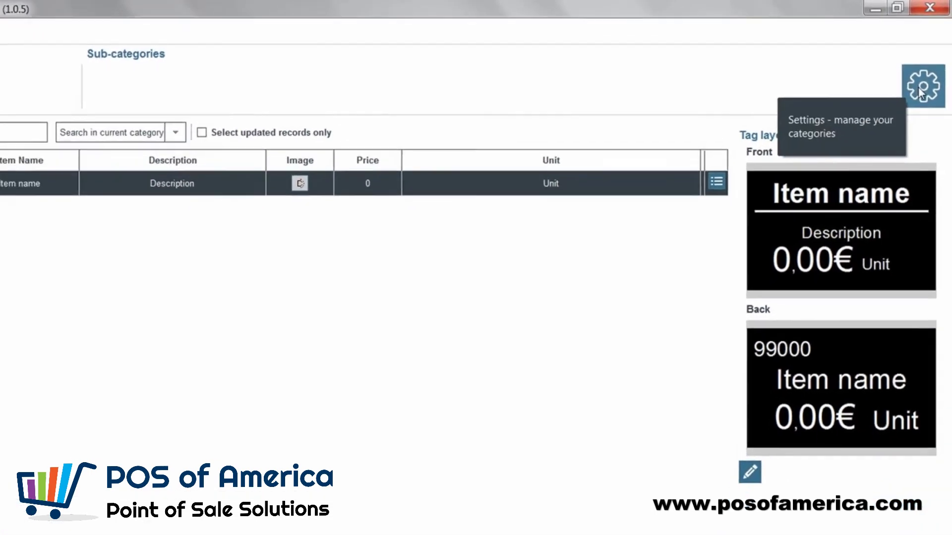
click(920, 90)
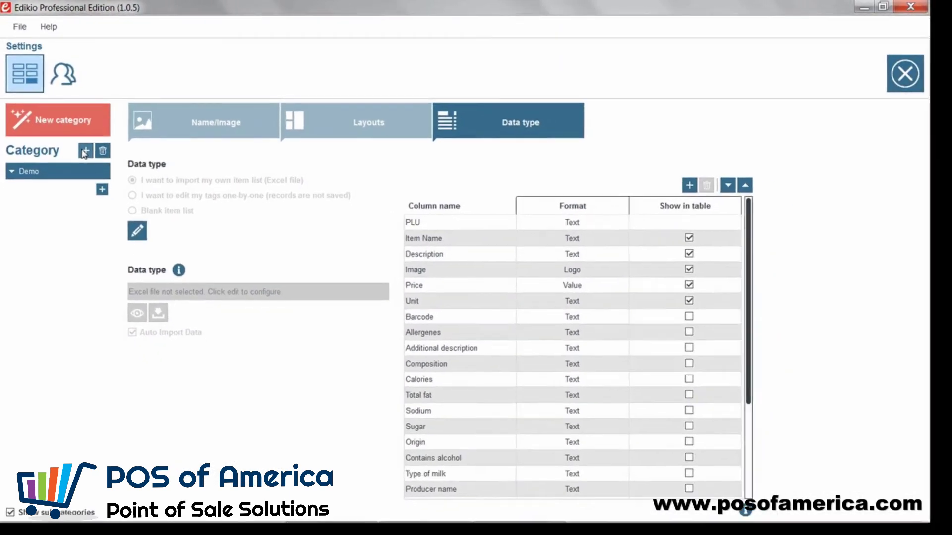
- Create a category named 'Butcher' and show its Data type tab with the default columns
click(124, 218)
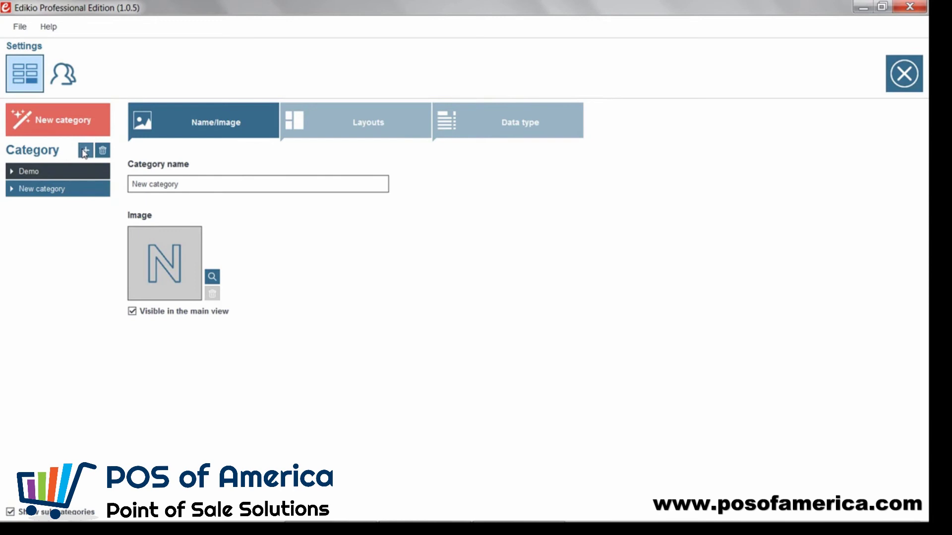
click(177, 189)
key(ctrl+a)
text(Butcher)
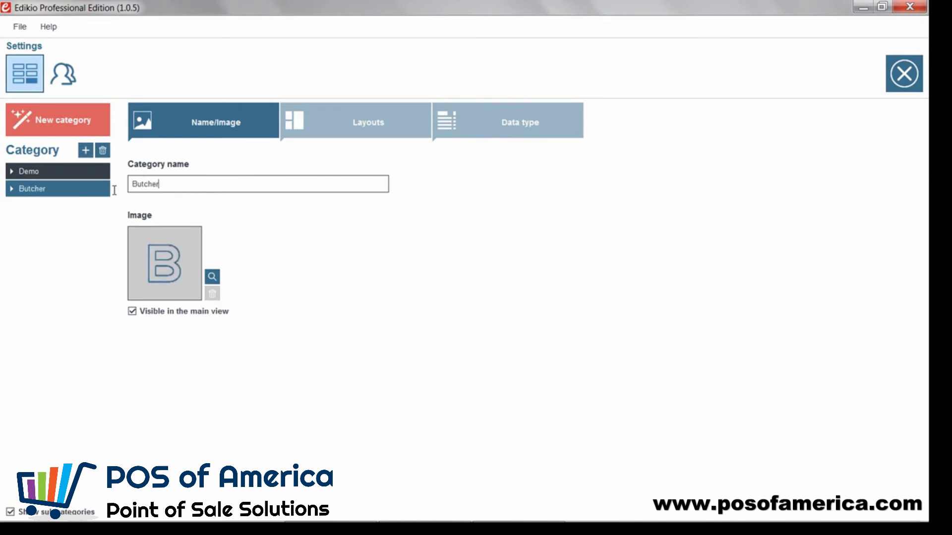
click(475, 127)
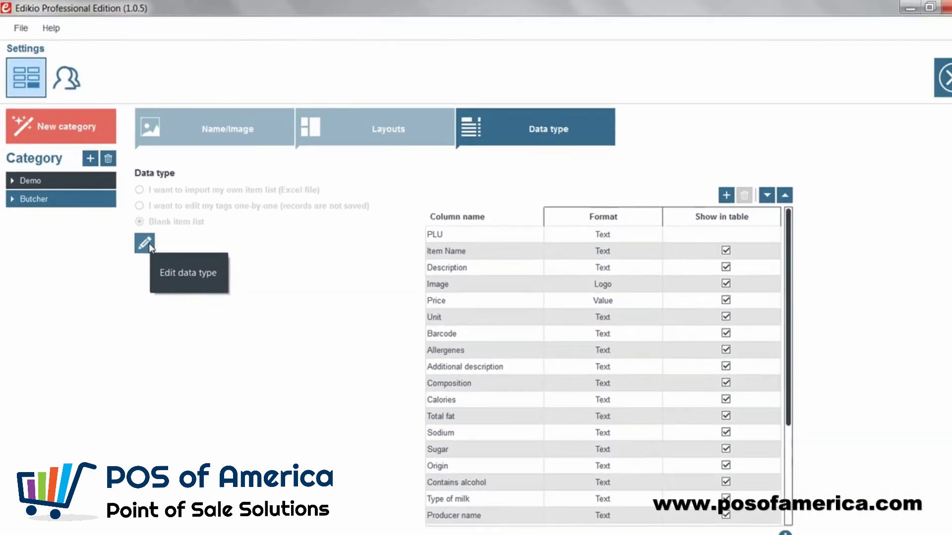
- Change Butcher's data type to 'I want to import my own item list (Excel file)'
click(137, 233)
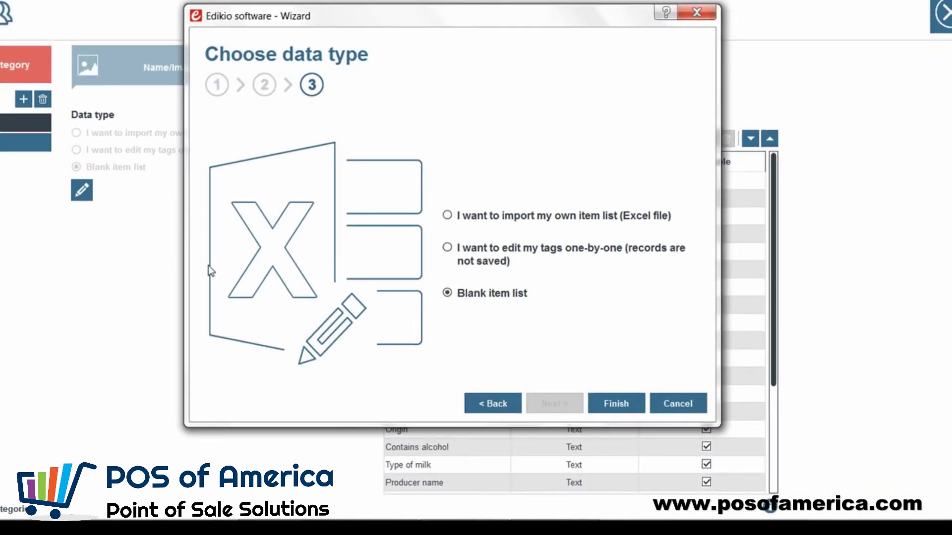
click(447, 216)
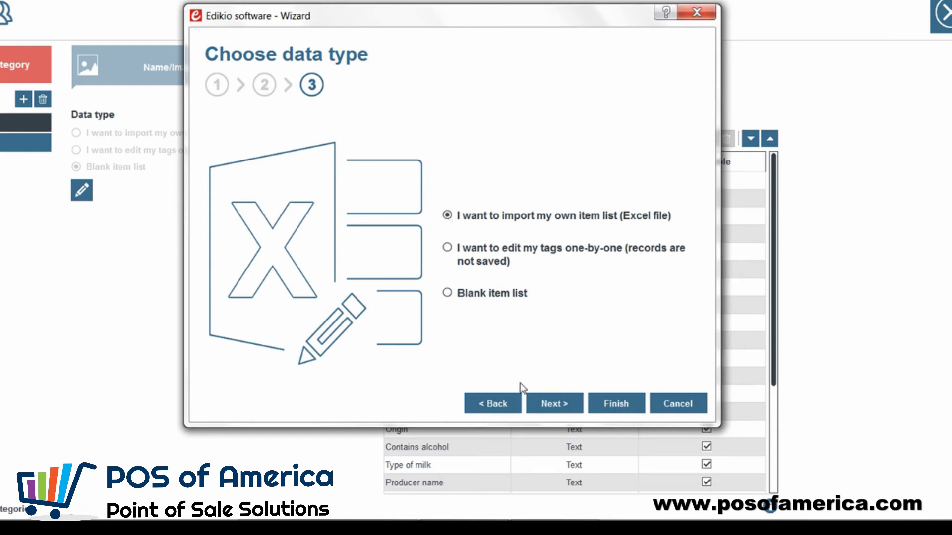
click(548, 403)
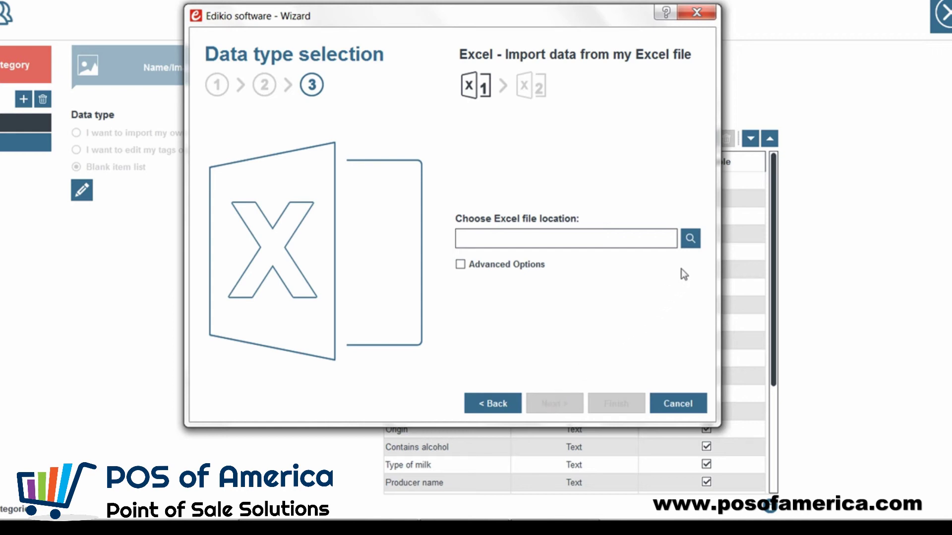
- Choose Butcher_Item List.xlsx as the Excel file to import
click(689, 234)
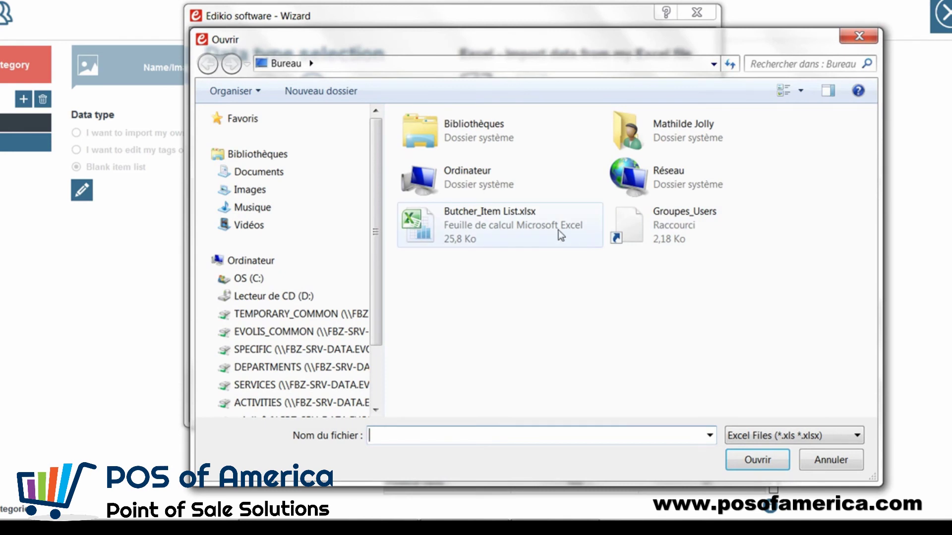
click(536, 224)
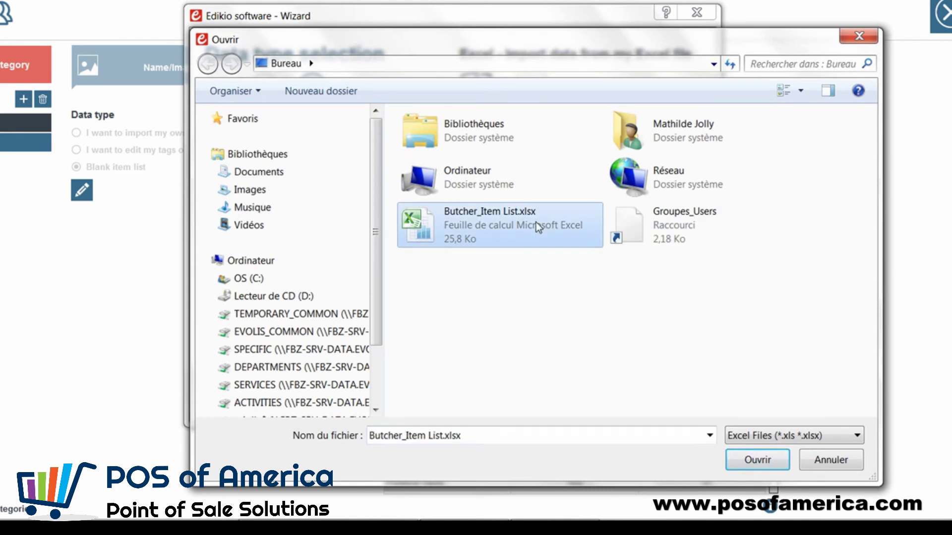
click(757, 461)
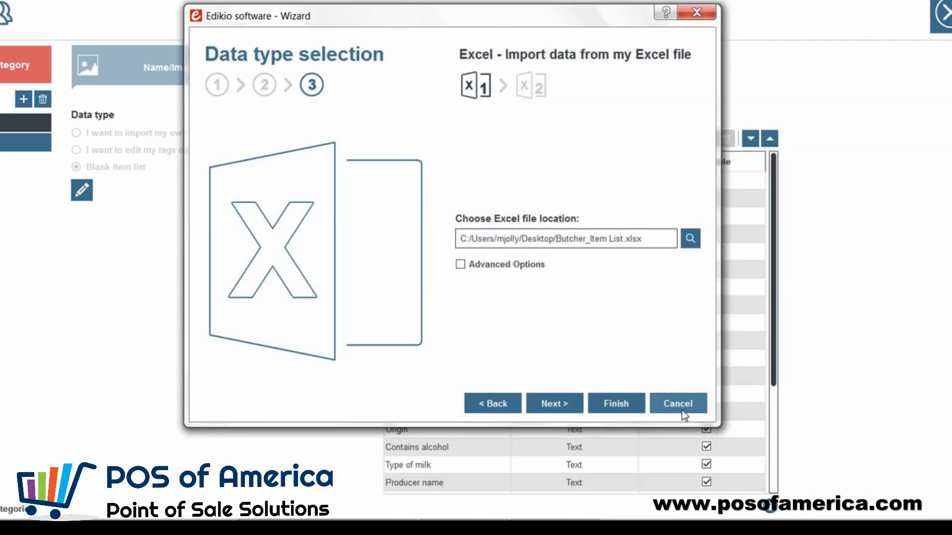
- Keep the MEAT sheet in Advanced Options, preview range A1:H13, and advance to column setup
click(514, 265)
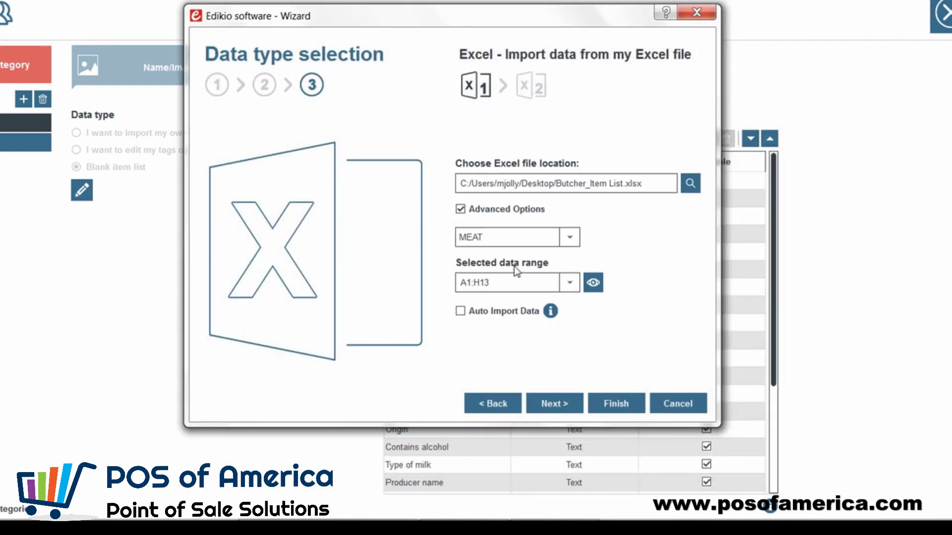
click(569, 240)
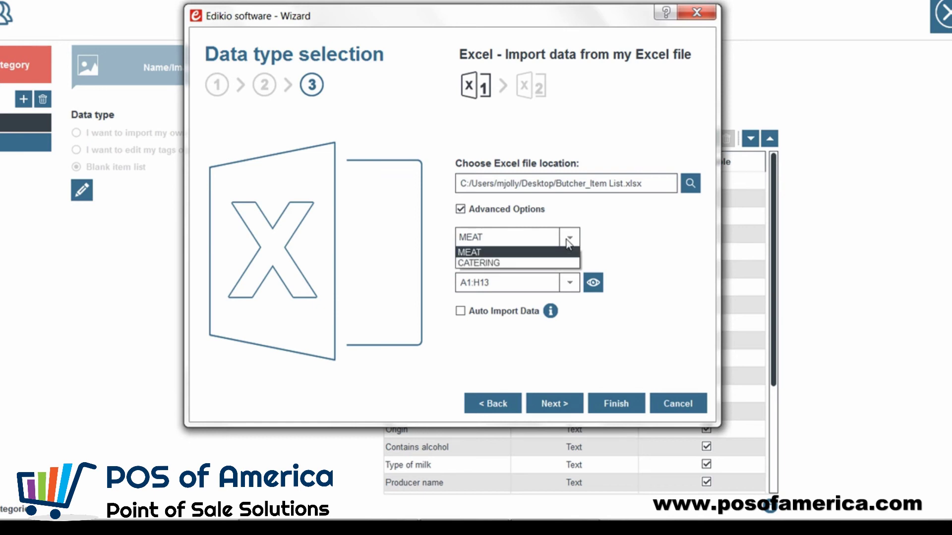
click(566, 240)
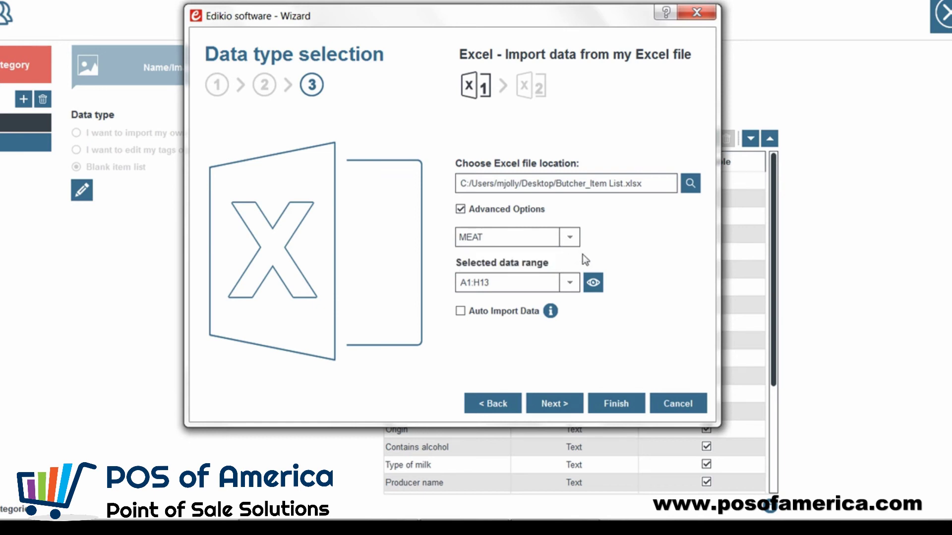
click(593, 282)
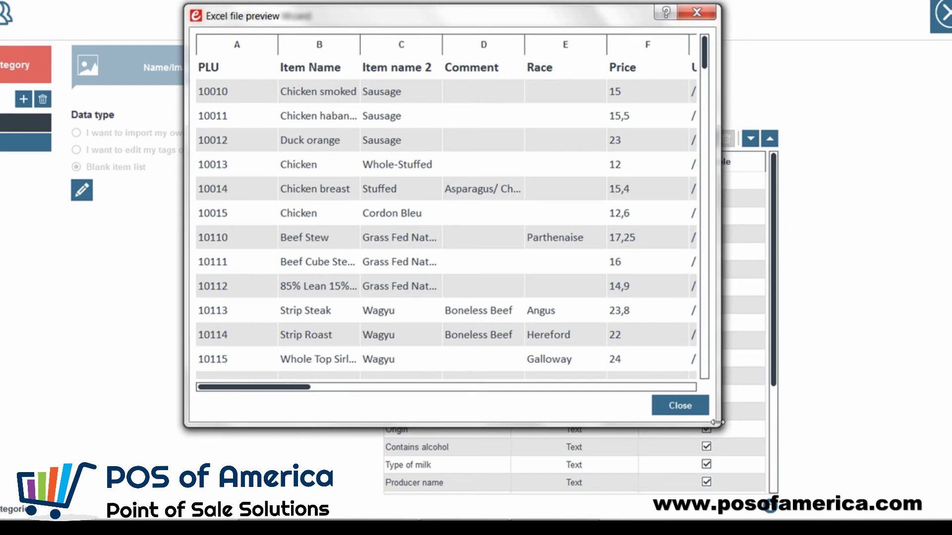
drag(718, 422, 905, 424)
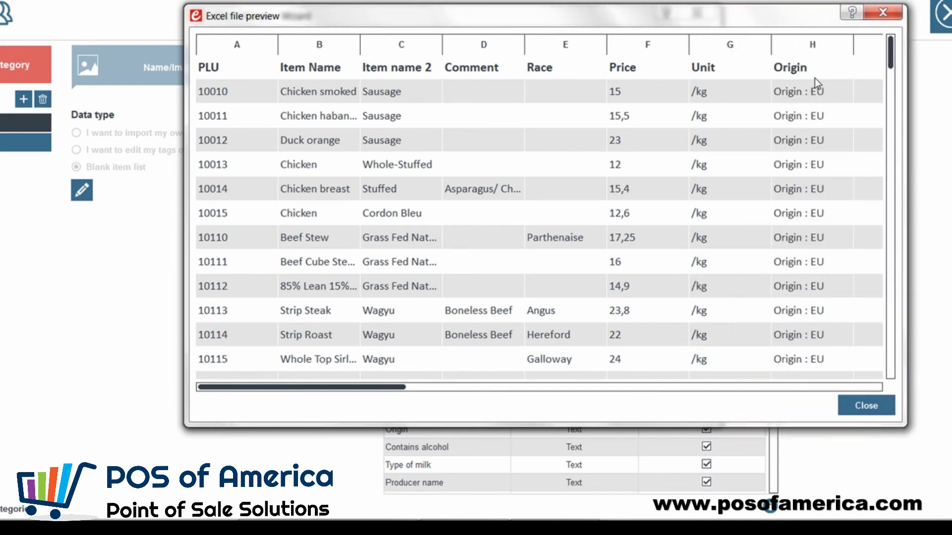
click(866, 411)
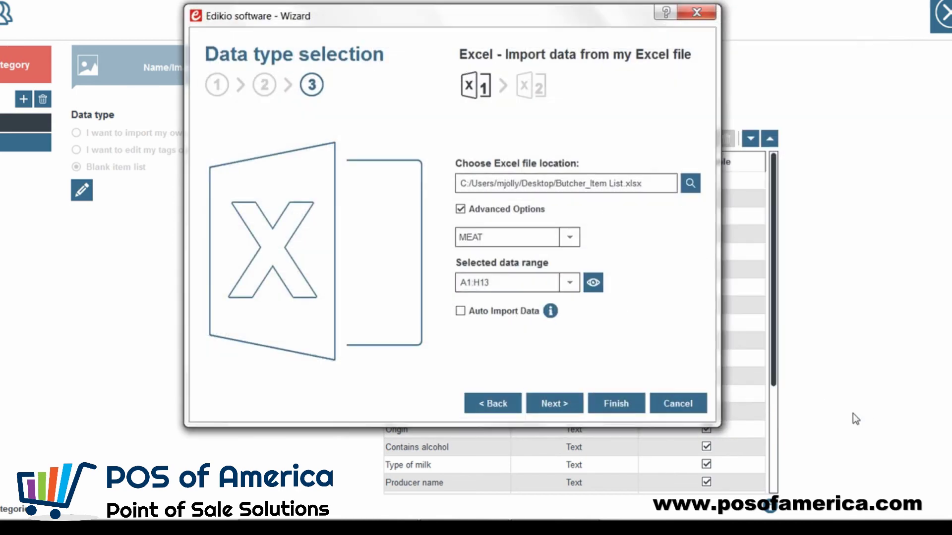
click(565, 402)
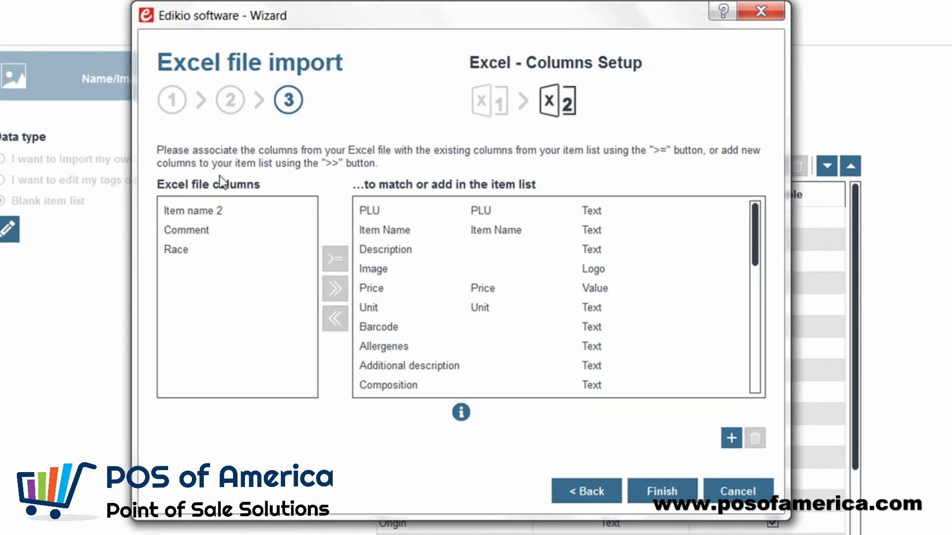
- Review the PLU, Item Name, Price, Unit and Origin item-list column matches
click(367, 214)
click(376, 232)
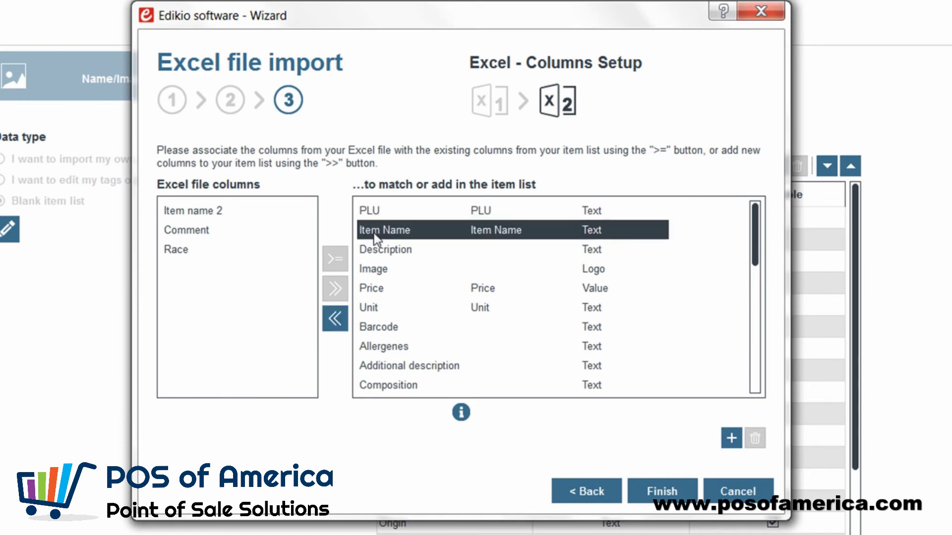
click(380, 289)
click(379, 308)
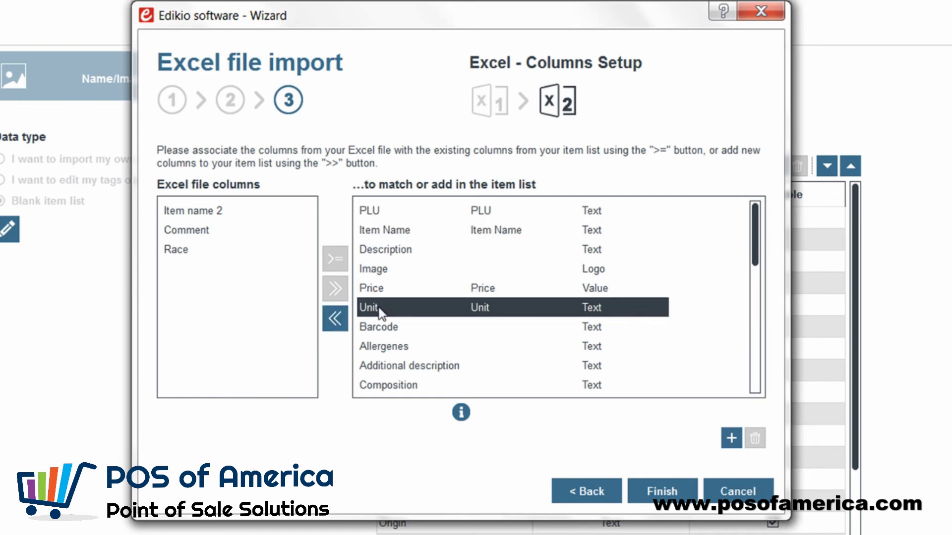
scroll(381, 331, down, 2)
click(389, 368)
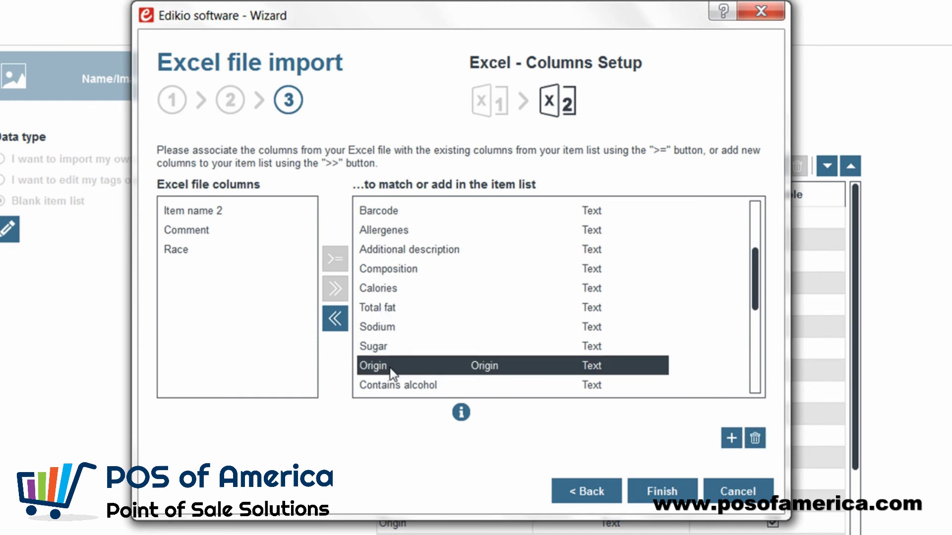
scroll(394, 340, up, 2)
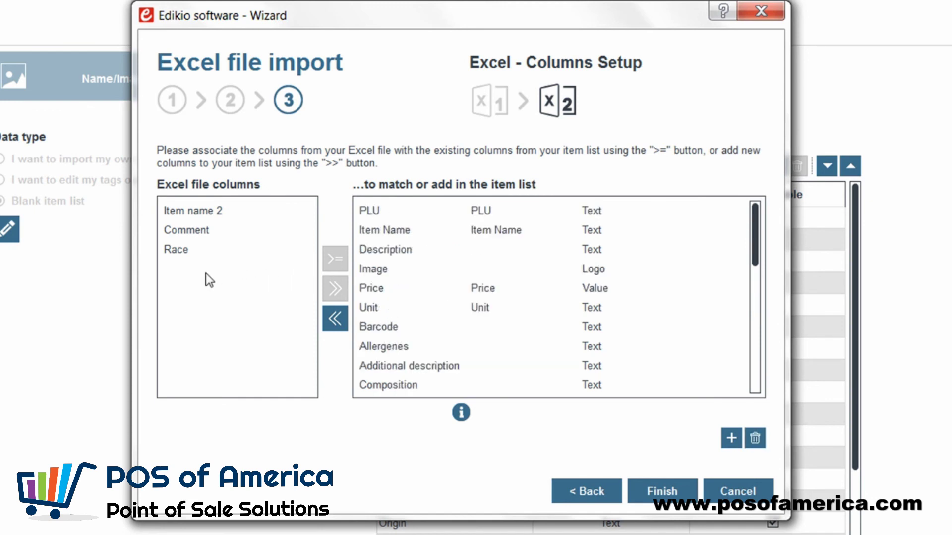
- Check the unmatched Race, Comment and Item name 2 spreadsheet columns, ending on Comment
click(193, 250)
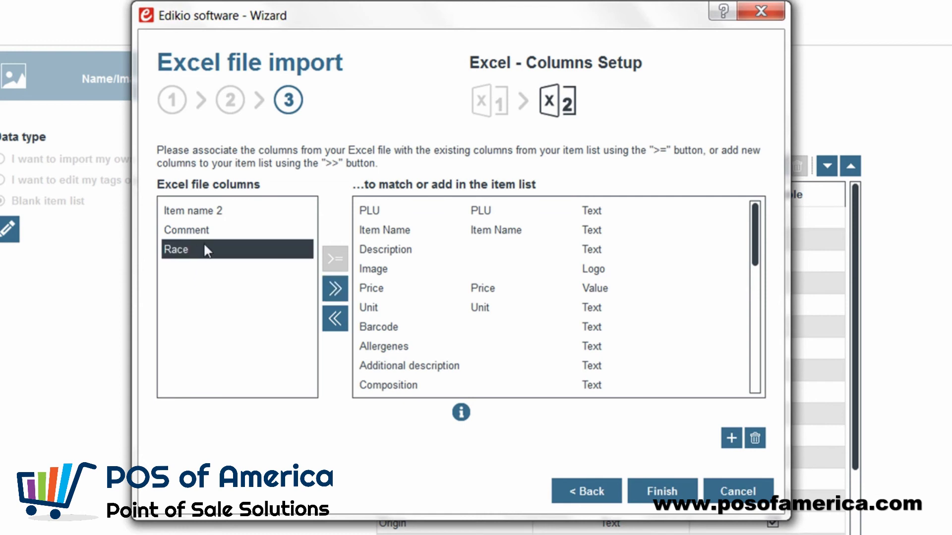
click(218, 229)
click(221, 210)
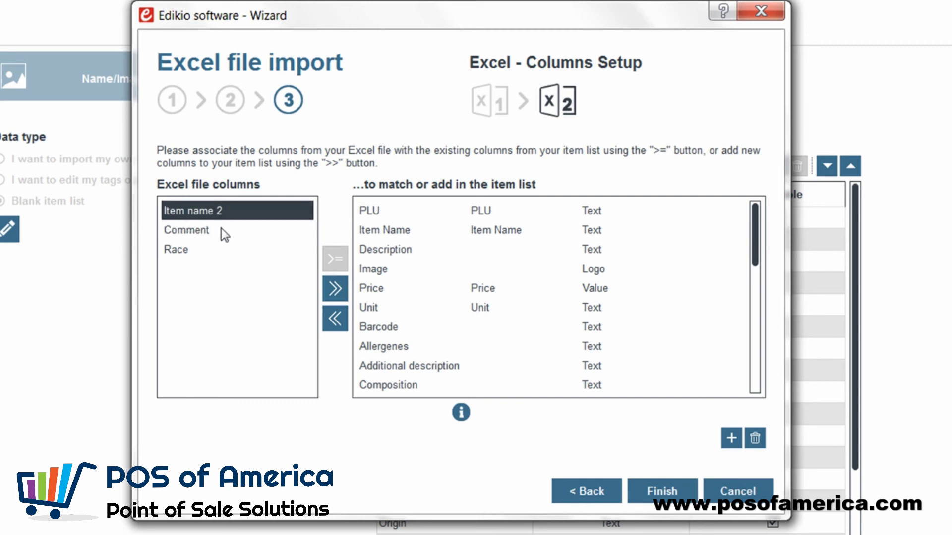
click(221, 230)
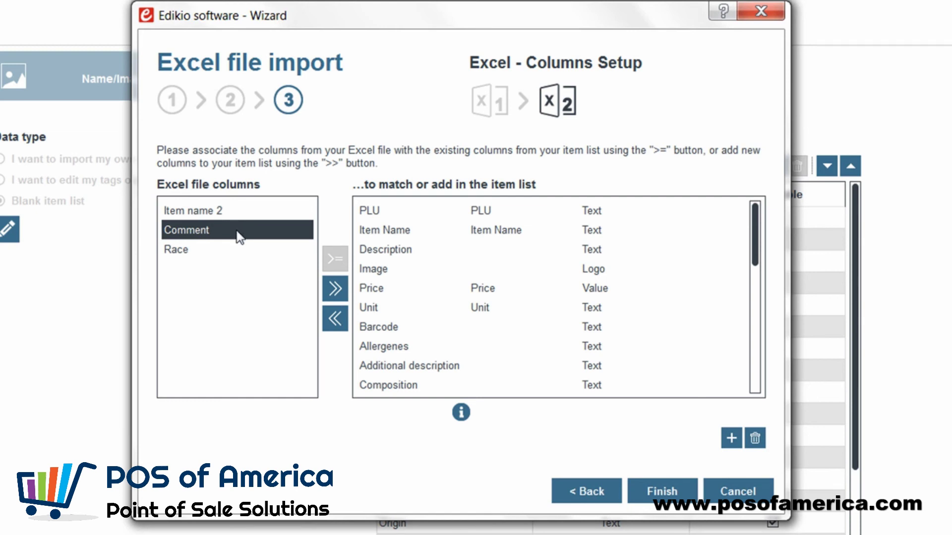
- Pair Comment with Additional description and Item name 2 with Description
click(388, 368)
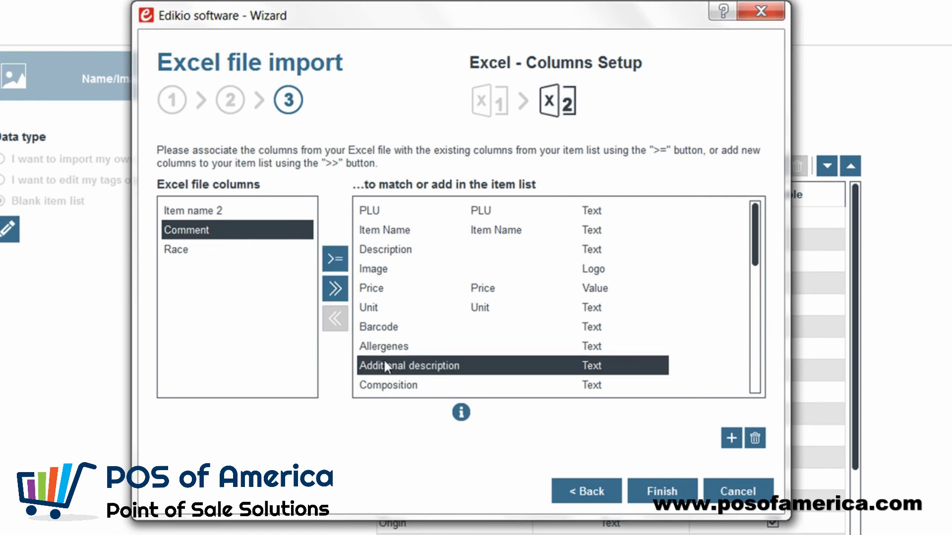
click(335, 259)
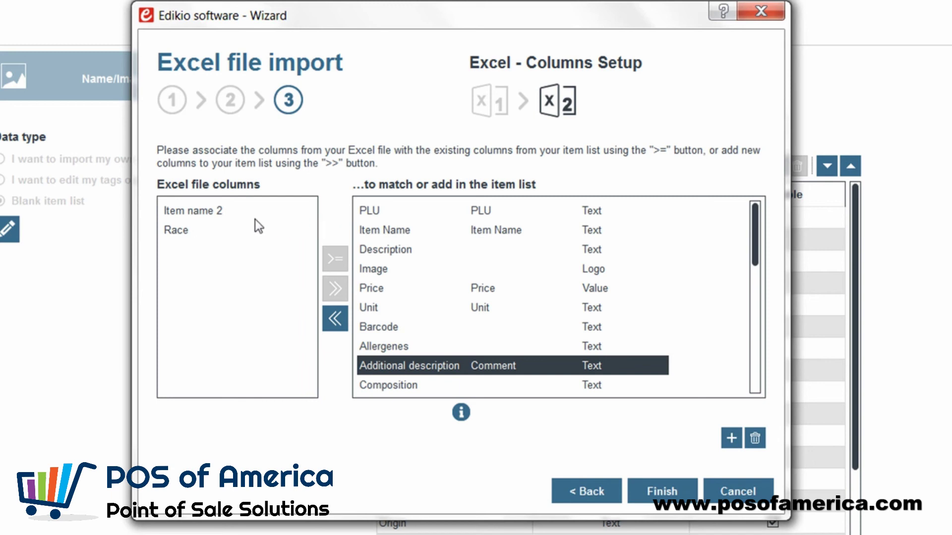
click(235, 211)
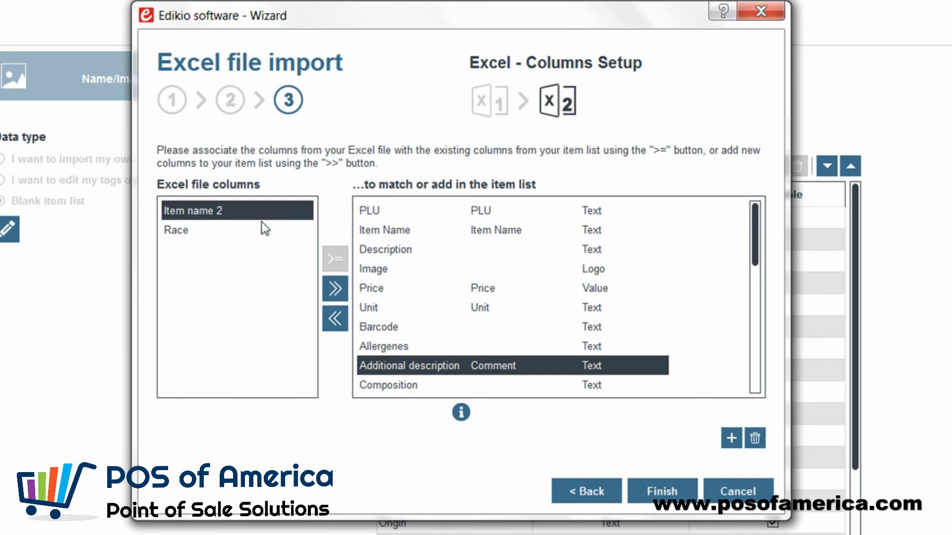
click(394, 250)
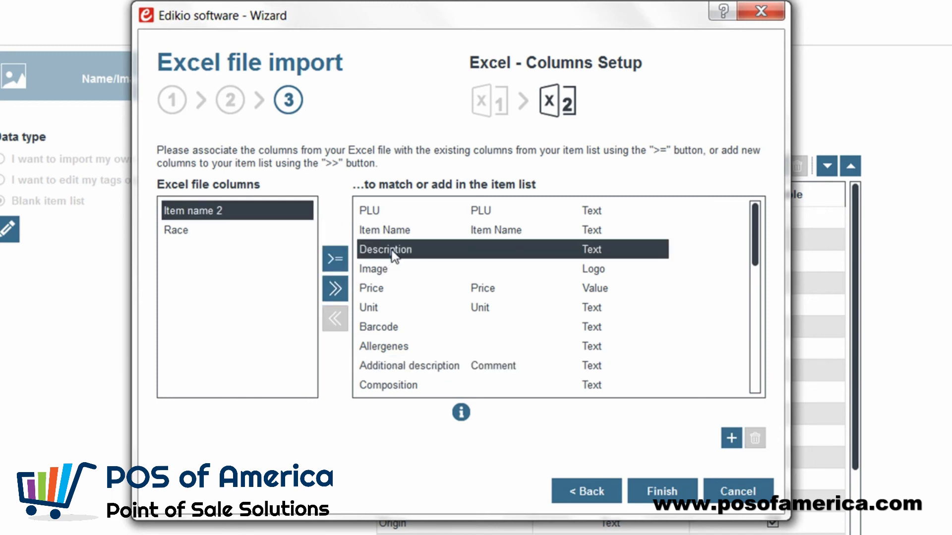
click(334, 256)
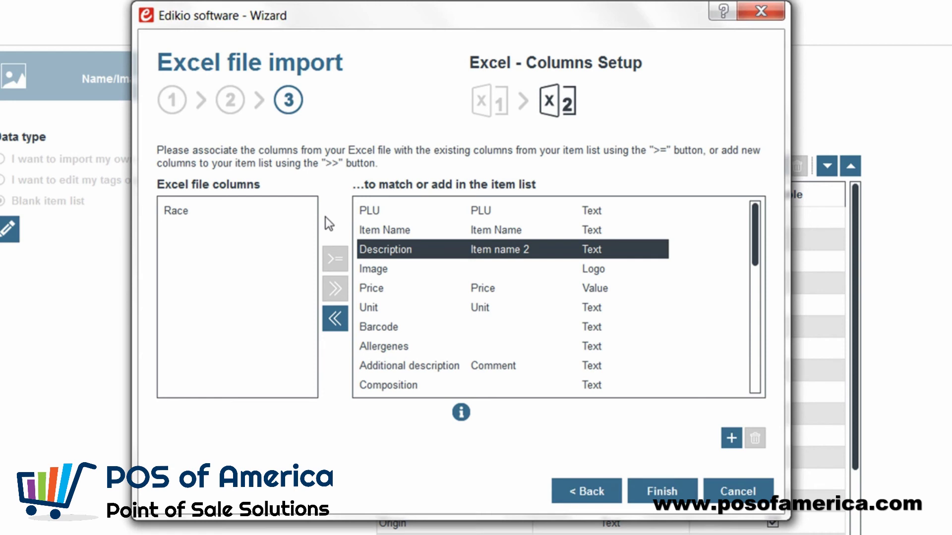
- Rename the Description item-list column to 'Item name 2'
click(419, 254)
text(Item name 2)
key(Return)
- Add Race as a new item-list column and finish importing the 12 records
click(197, 212)
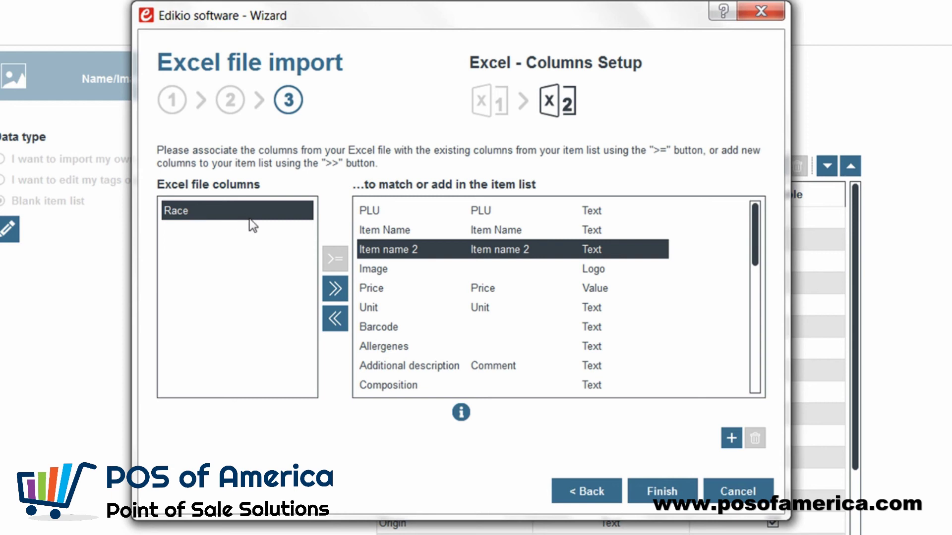
click(334, 285)
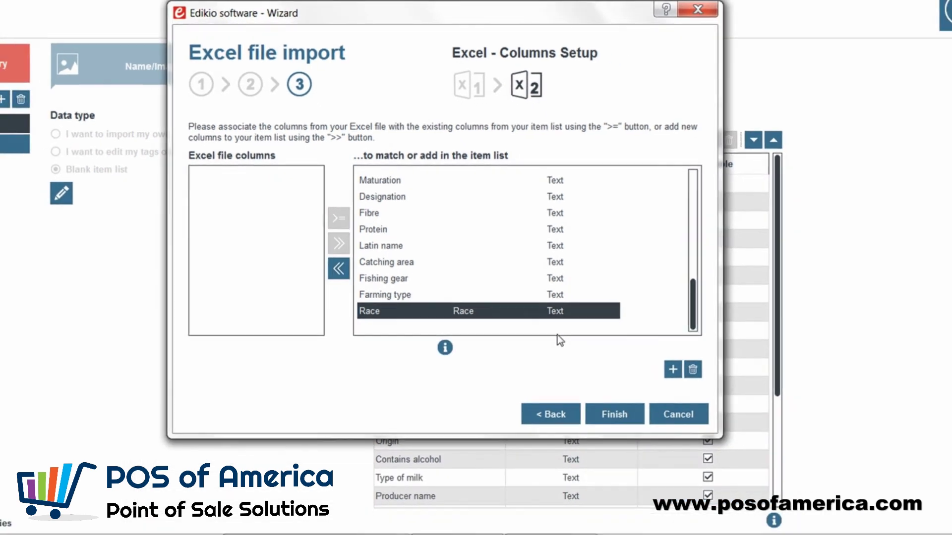
click(604, 414)
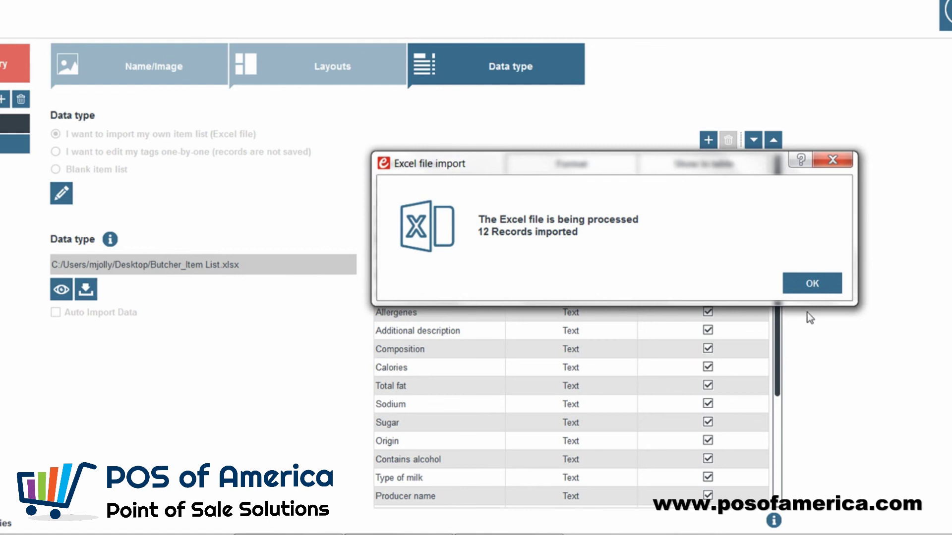
- Return to the Butcher item table and change item 10010's Item name 2 from Sausage to Roasted
click(823, 286)
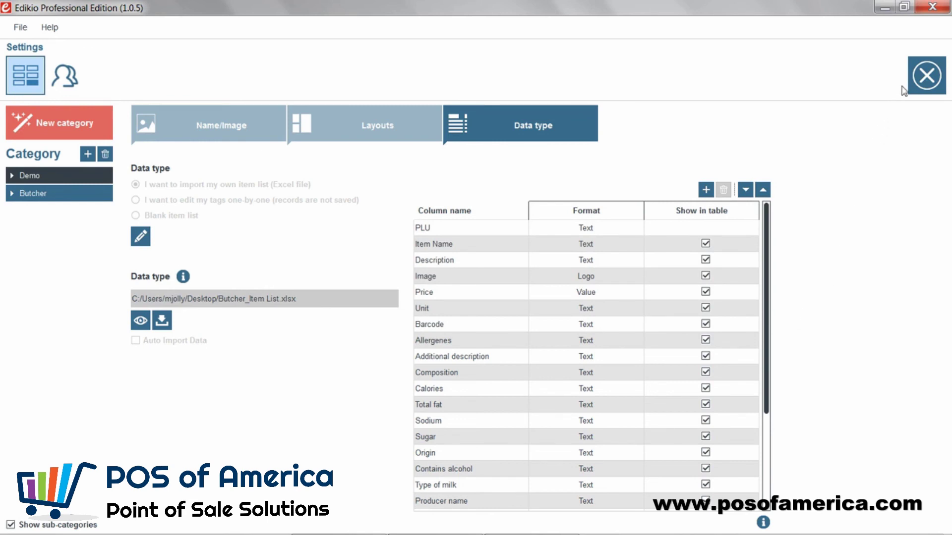
click(927, 74)
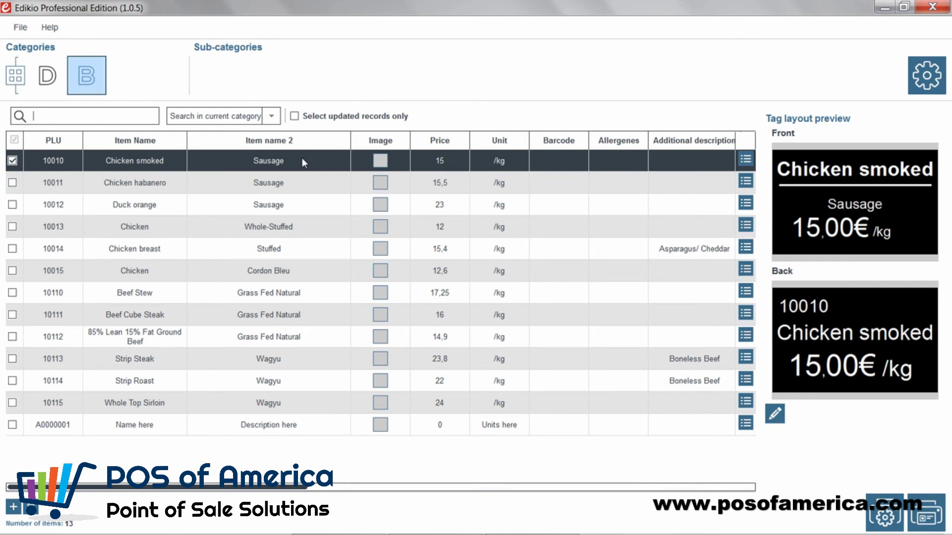
double_click(303, 163)
text(Roasted)
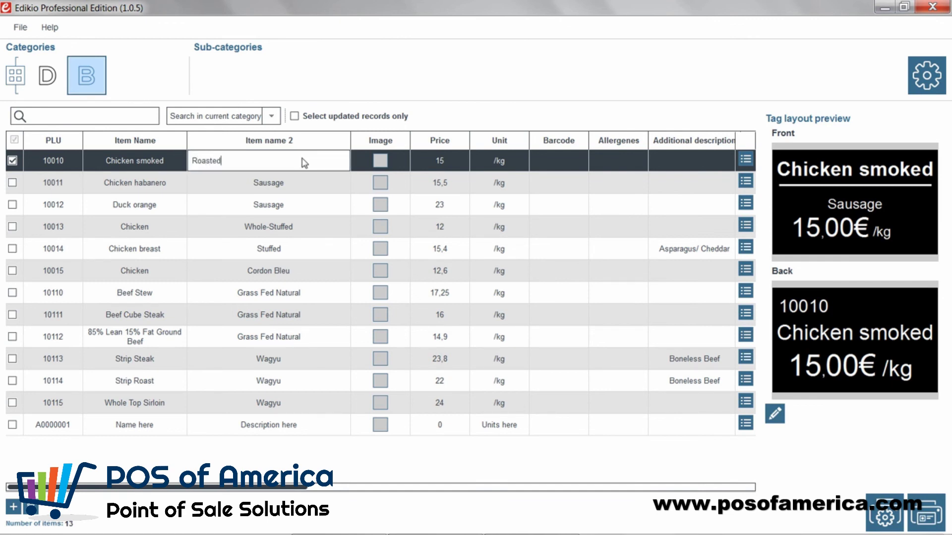
key(Return)
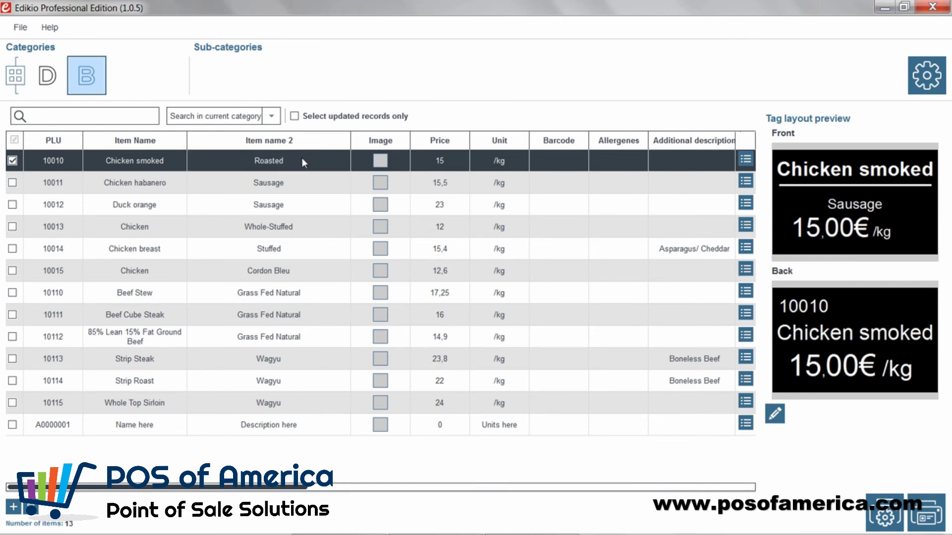